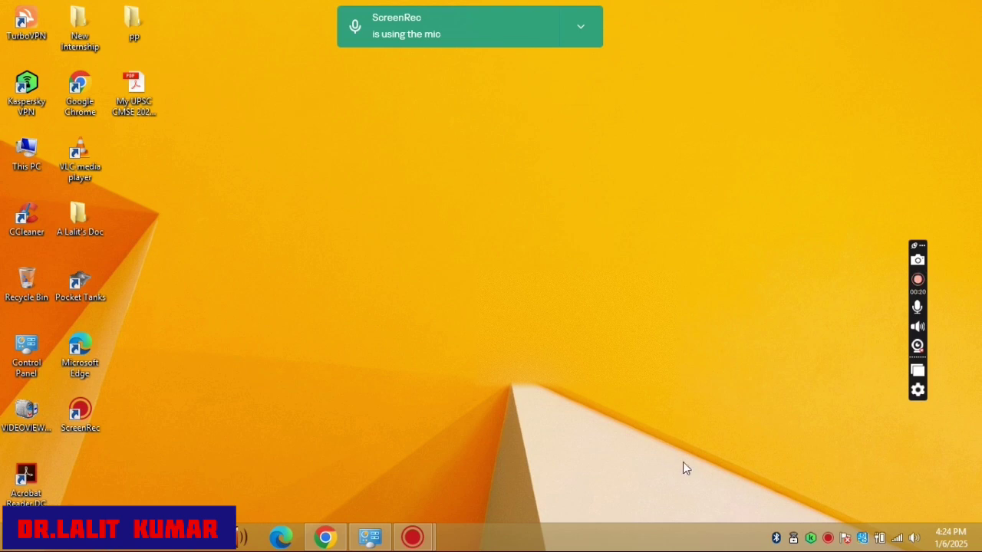
Step: Switch to Chrome and open the login page of the Delhi Medical Council website
left_click(328, 539)
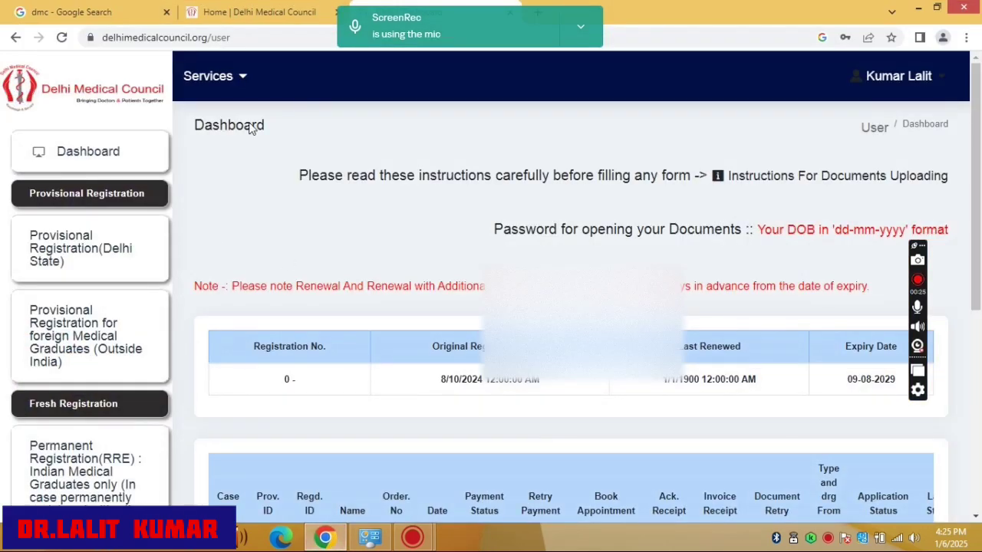
left_click(132, 12)
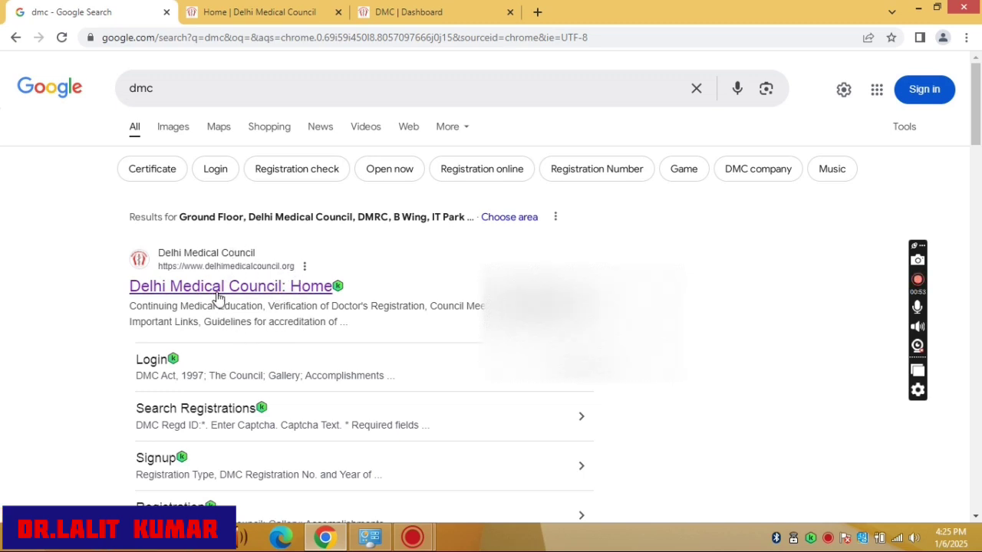
left_click(301, 13)
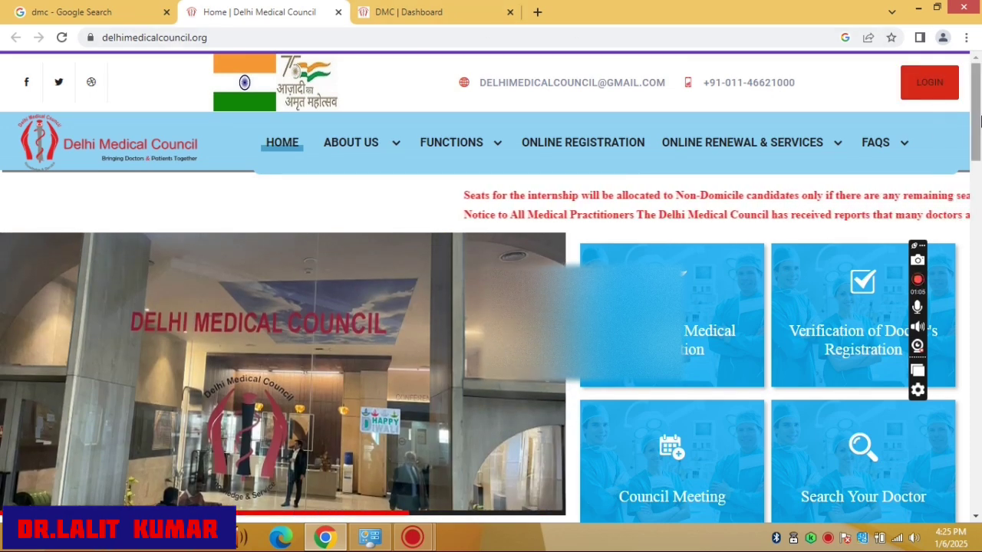
left_click(933, 89)
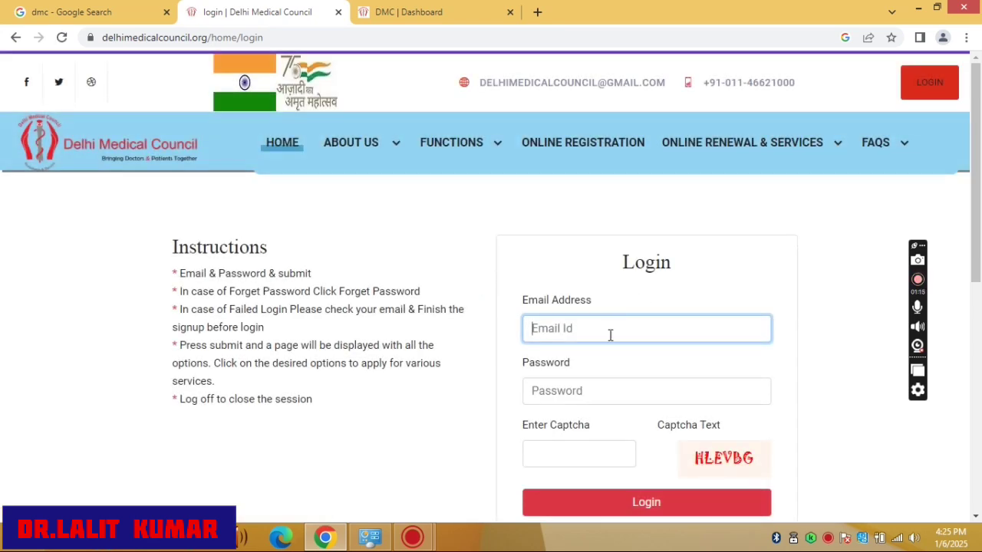
scroll(693, 292, "down", 1)
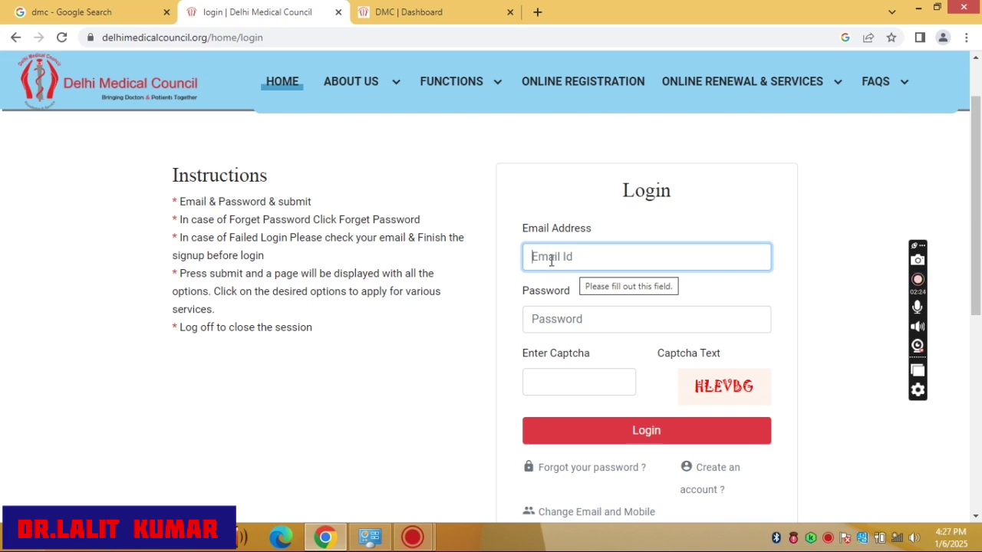
Step: From the DMC dashboard, open Permanent Registration for foreign Medical graduate (Outside India) under Fresh Registration
mouse_move(428, 82)
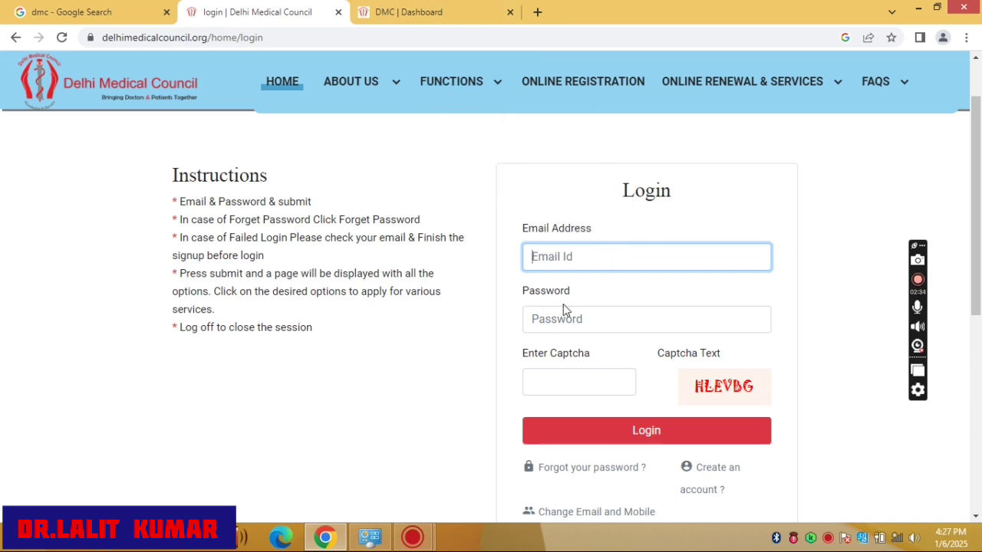
left_click(428, 12)
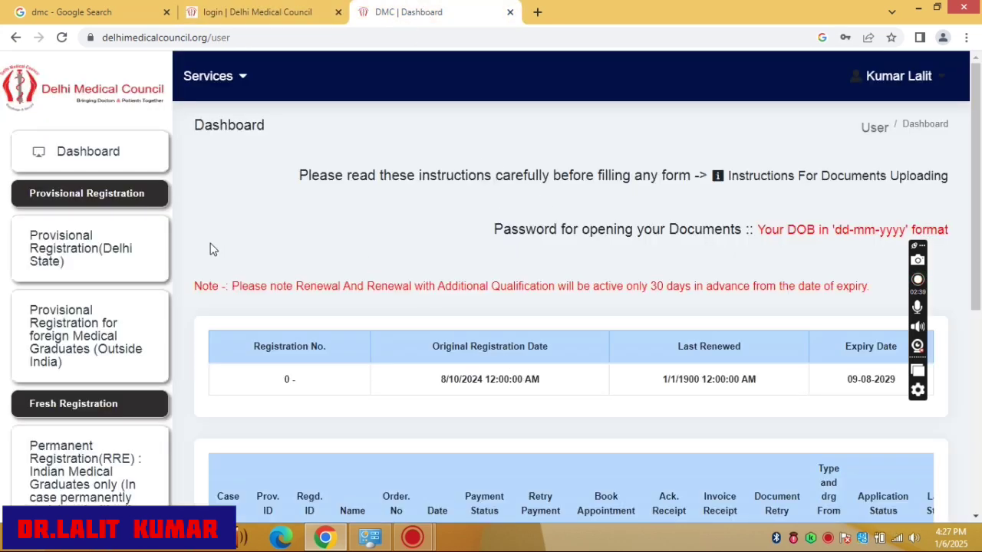
scroll(224, 256, "down", 3)
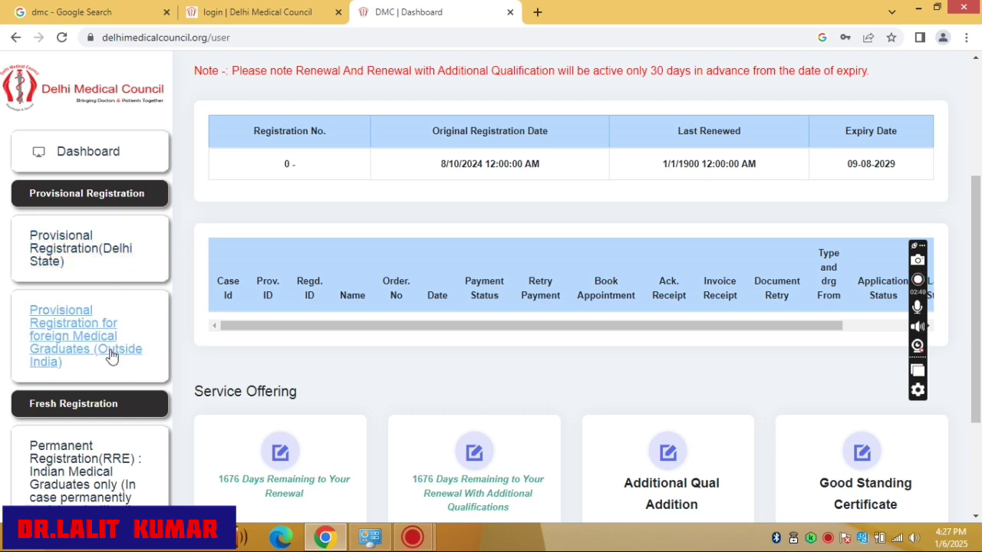
scroll(113, 355, "down", 1)
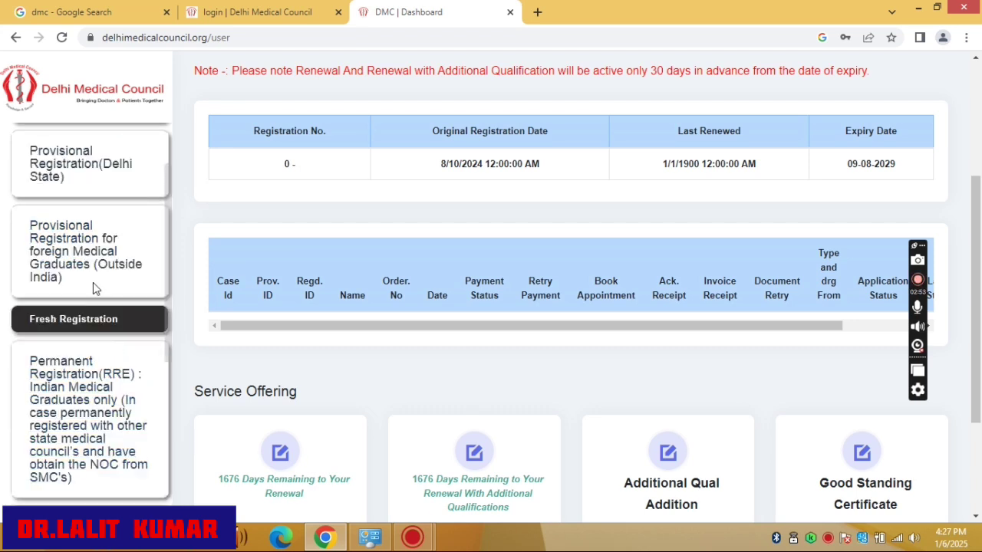
scroll(98, 186, "down", 2)
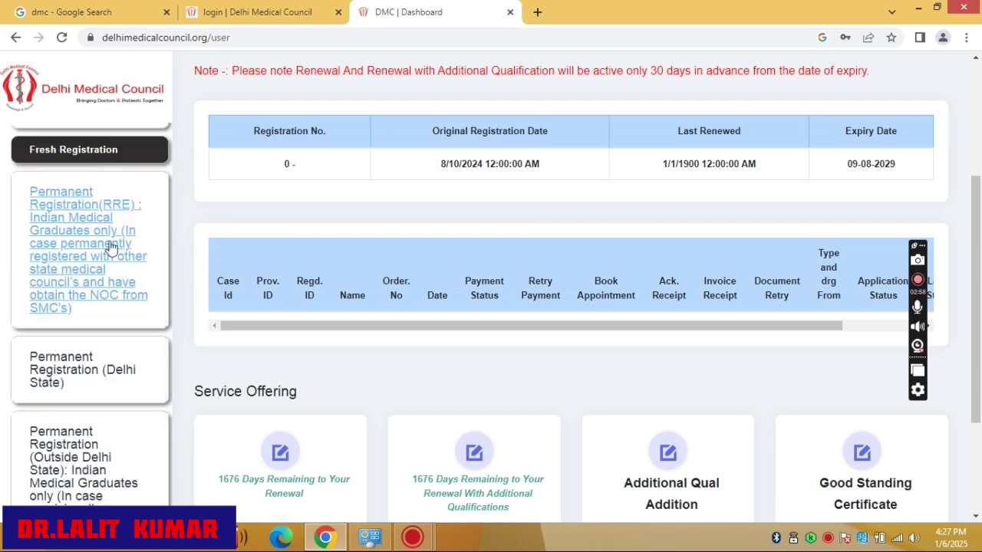
scroll(112, 261, "down", 1)
scroll(112, 265, "up", 1)
scroll(126, 253, "down", 2)
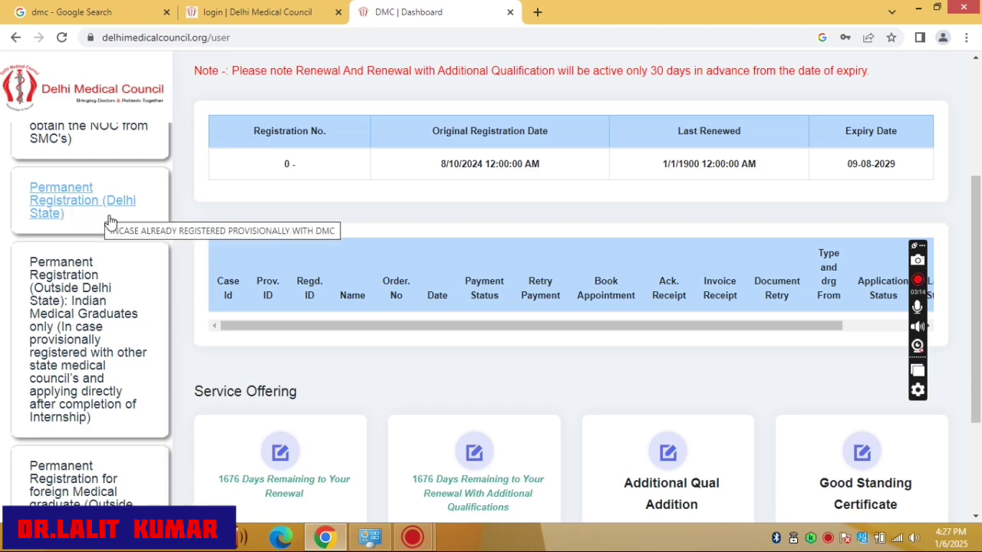
scroll(109, 221, "down", 1)
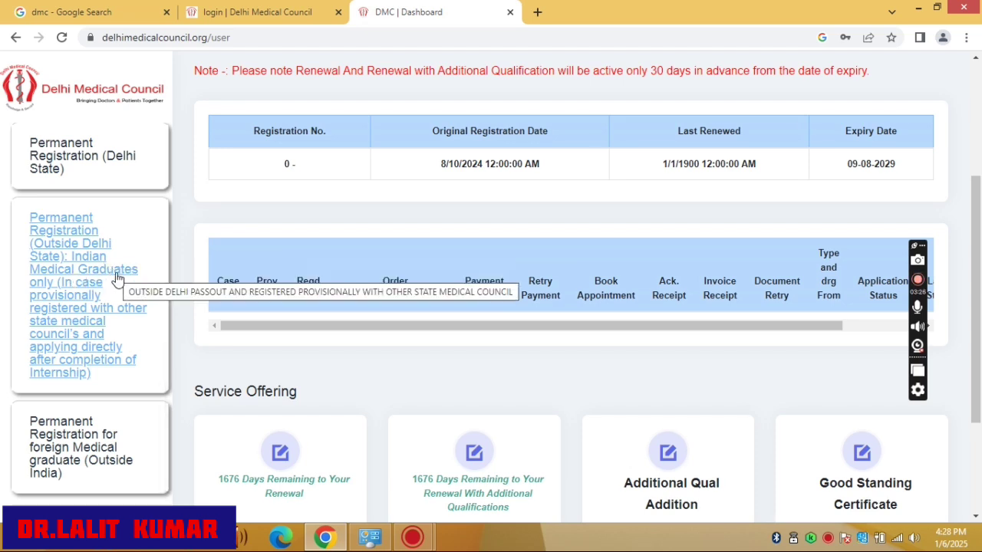
left_click(75, 454)
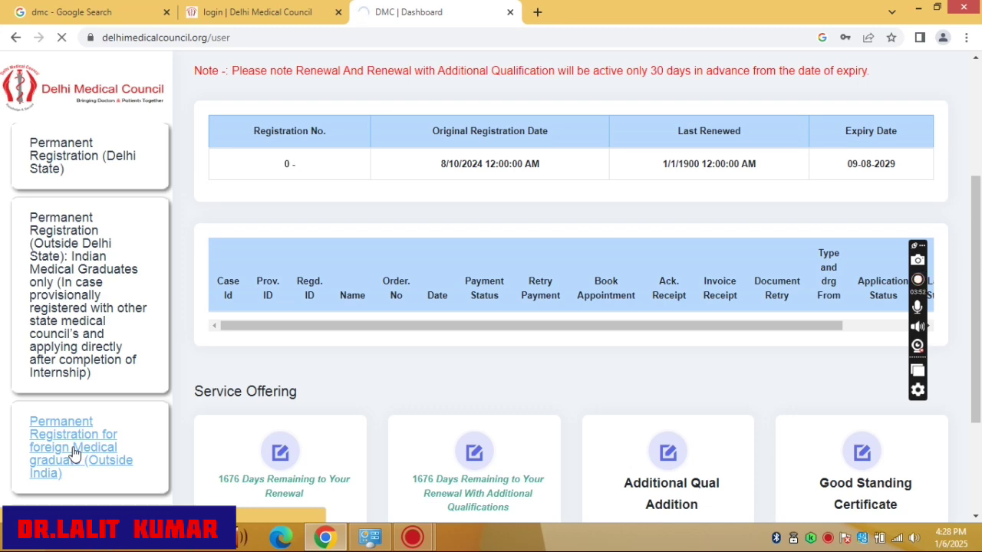
left_click(74, 452)
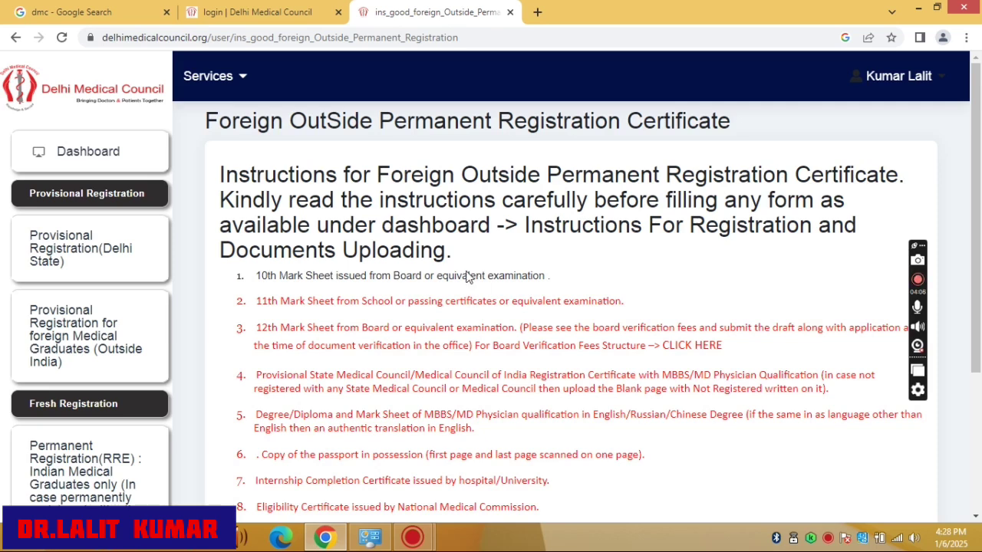
Step: Read the required documents for foreign permanent registration and examine the board verification fee structure linked from the 12th Mark Sheet item
scroll(468, 277, "down", 1)
scroll(497, 266, "down", 1)
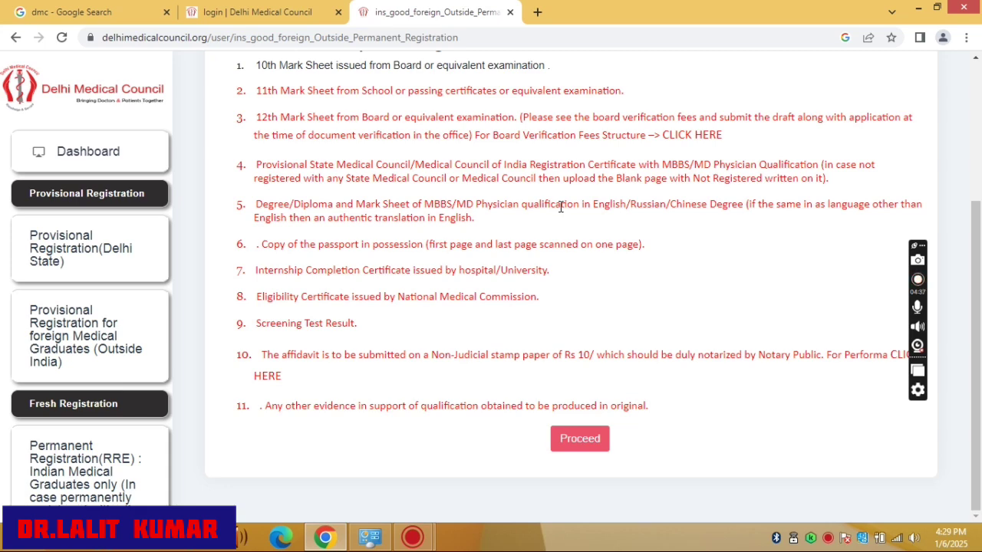
scroll(560, 207, "up", 2)
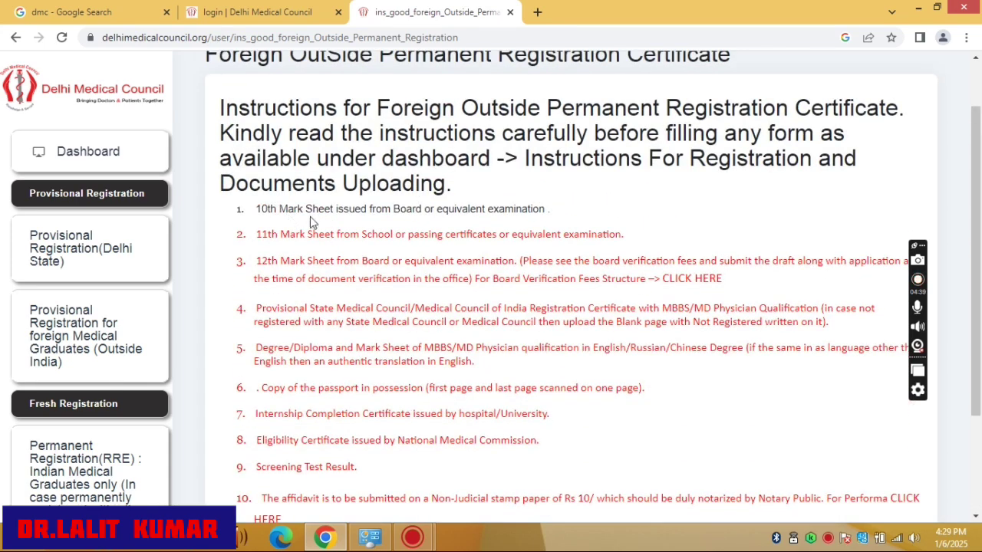
scroll(373, 221, "down", 1)
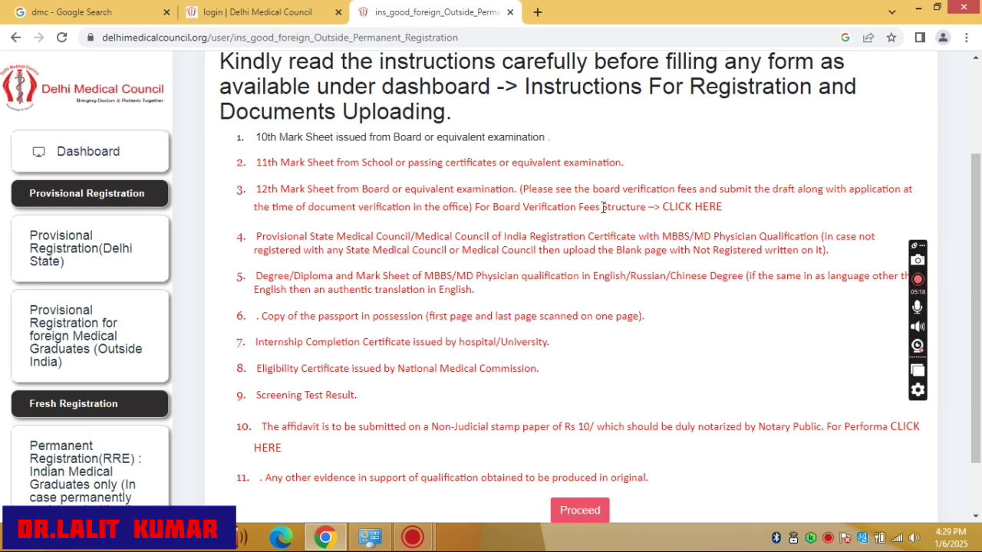
left_click(686, 208)
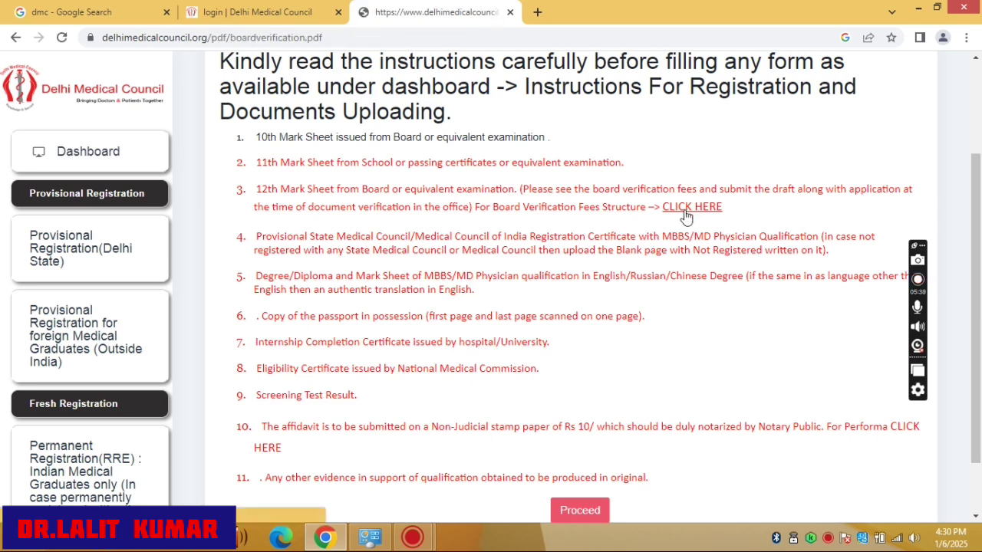
scroll(439, 289, "down", 5)
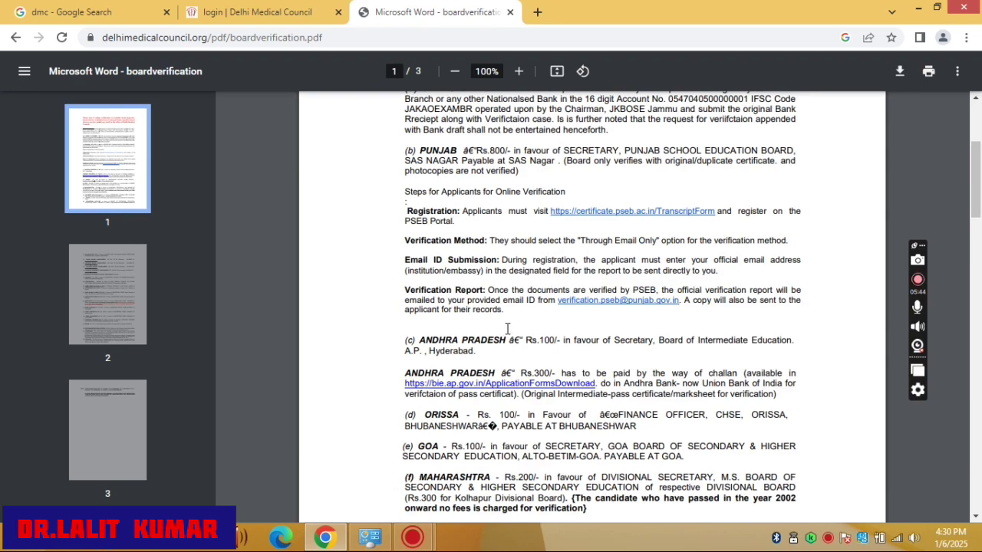
scroll(510, 330, "down", 3)
scroll(500, 329, "up", 1)
scroll(500, 328, "up", 4)
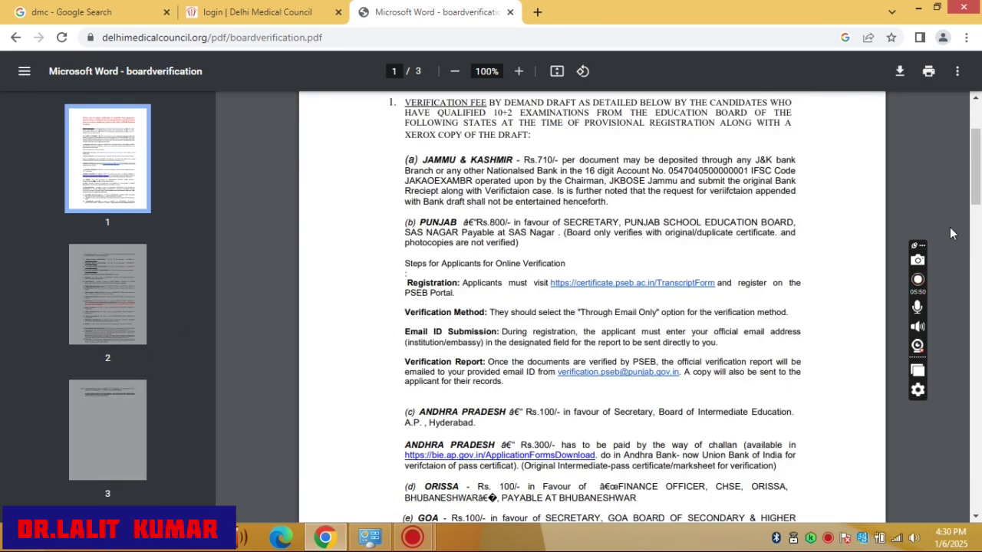
scroll(541, 230, "down", 6)
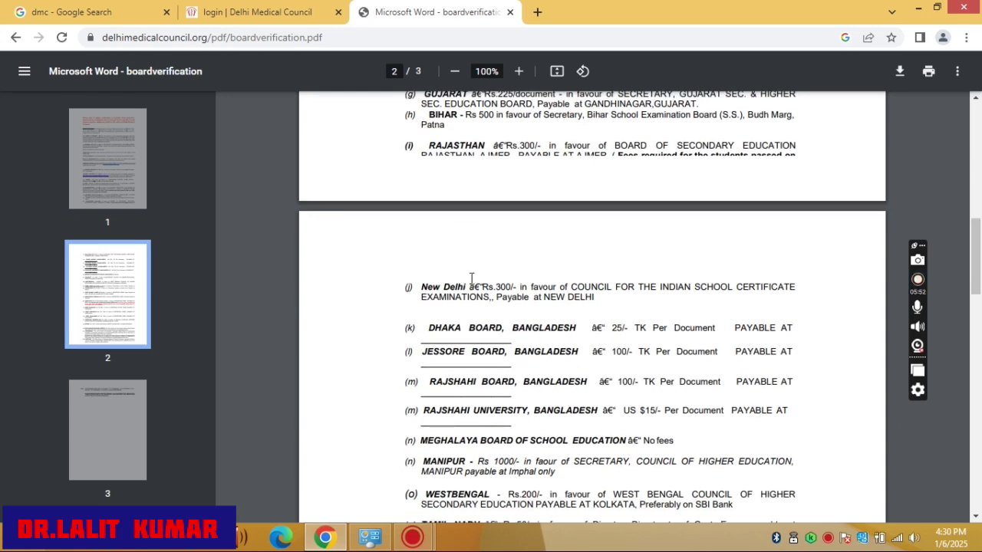
scroll(528, 334, "up", 2)
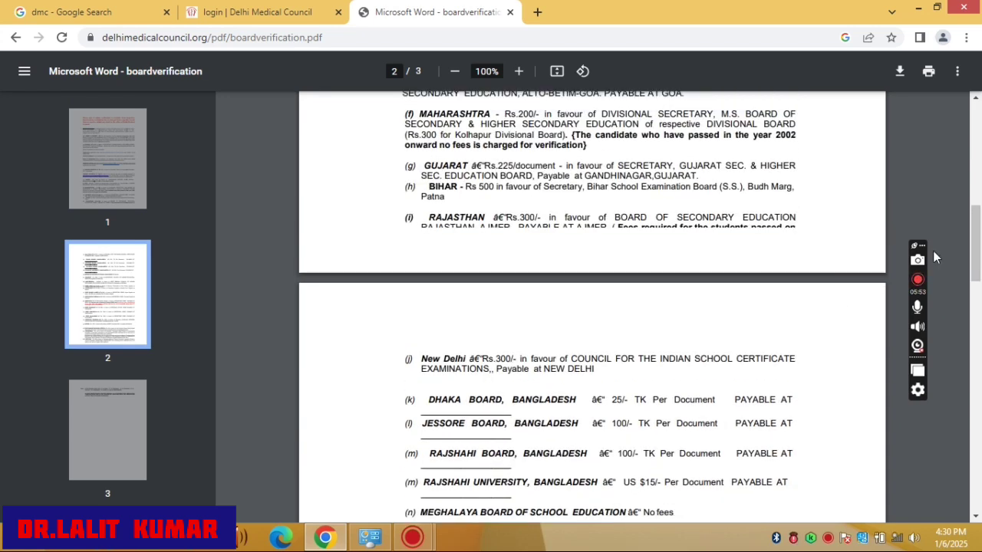
scroll(449, 257, "up", 5)
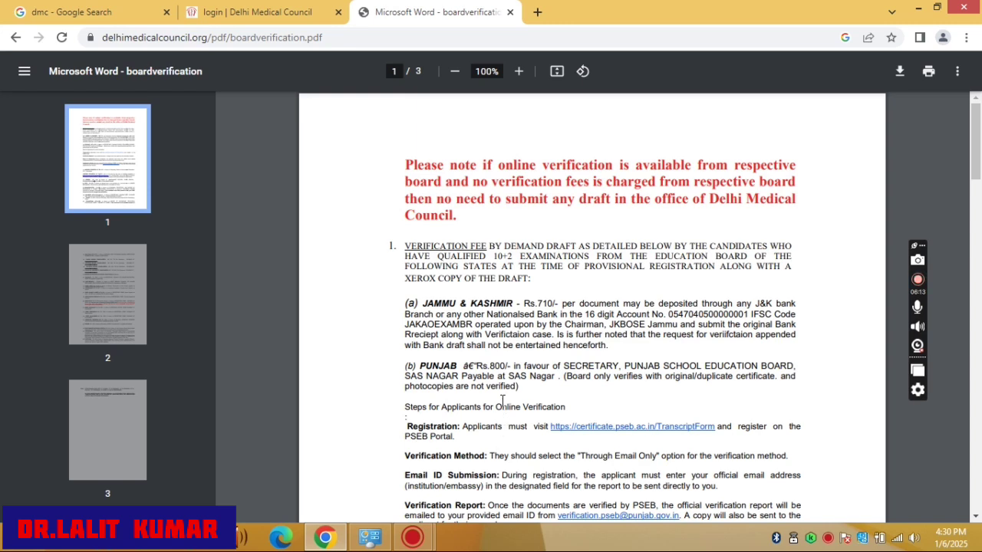
scroll(503, 418, "down", 2)
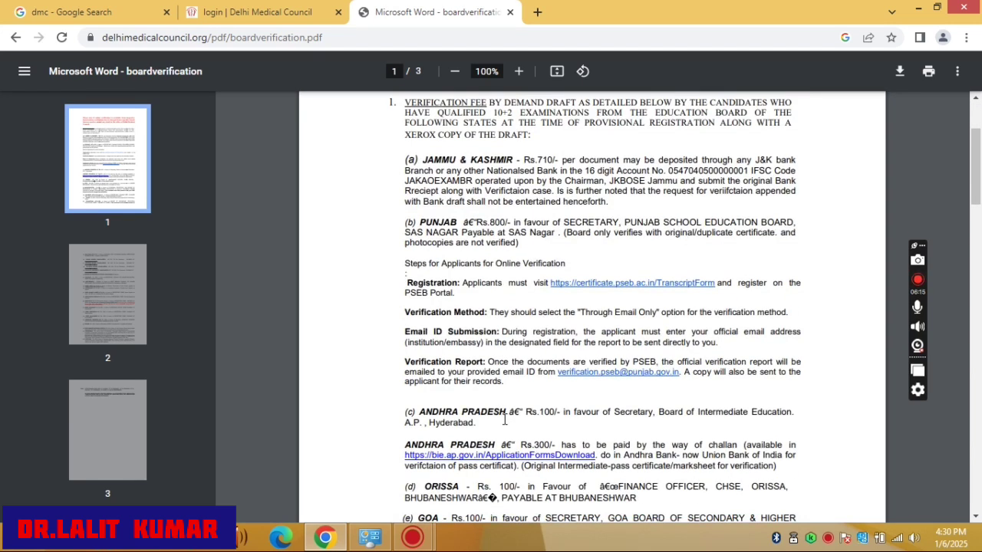
Step: Return to the registration instructions and examine the affidavit performa linked from item 10
left_click(293, 16)
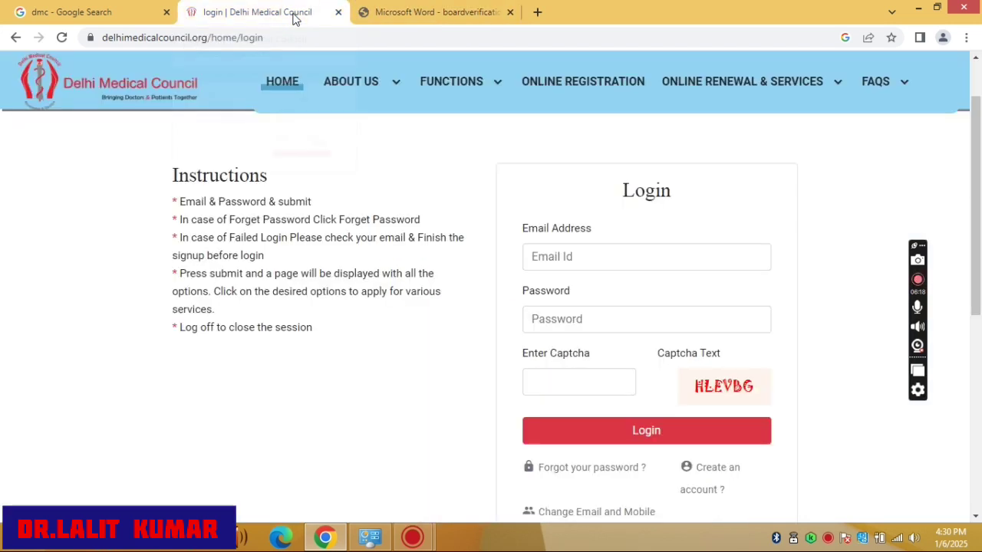
left_click(407, 12)
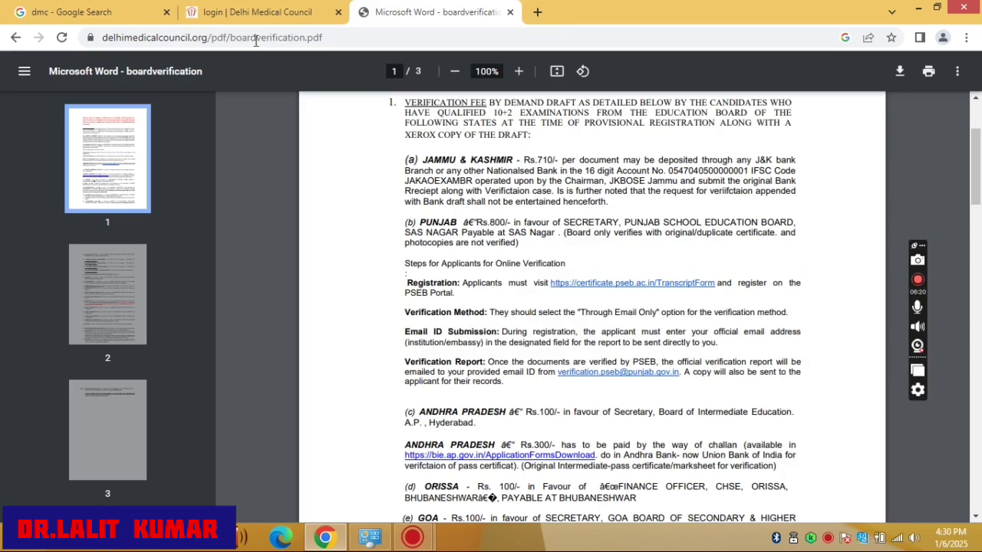
left_click(15, 37)
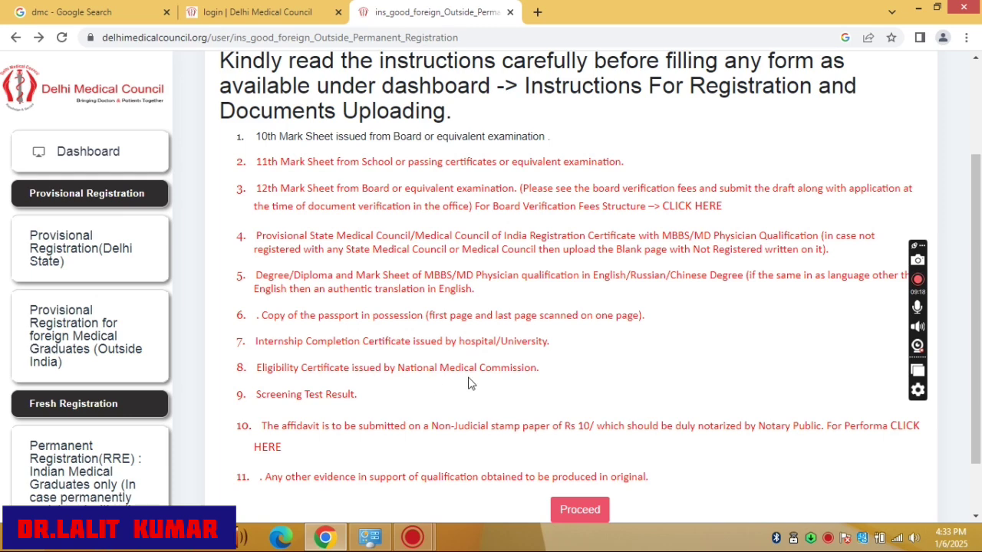
scroll(509, 386, "down", 1)
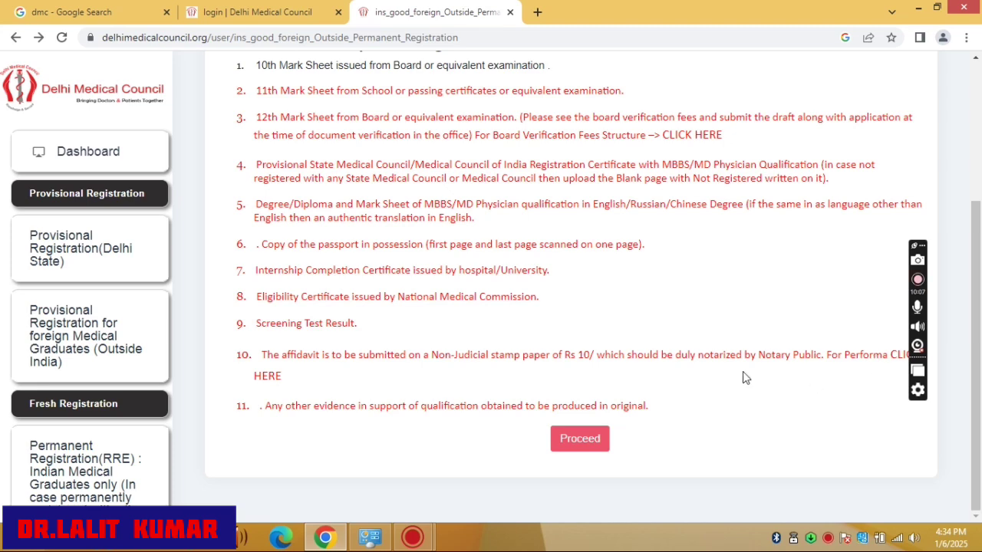
left_click(903, 357)
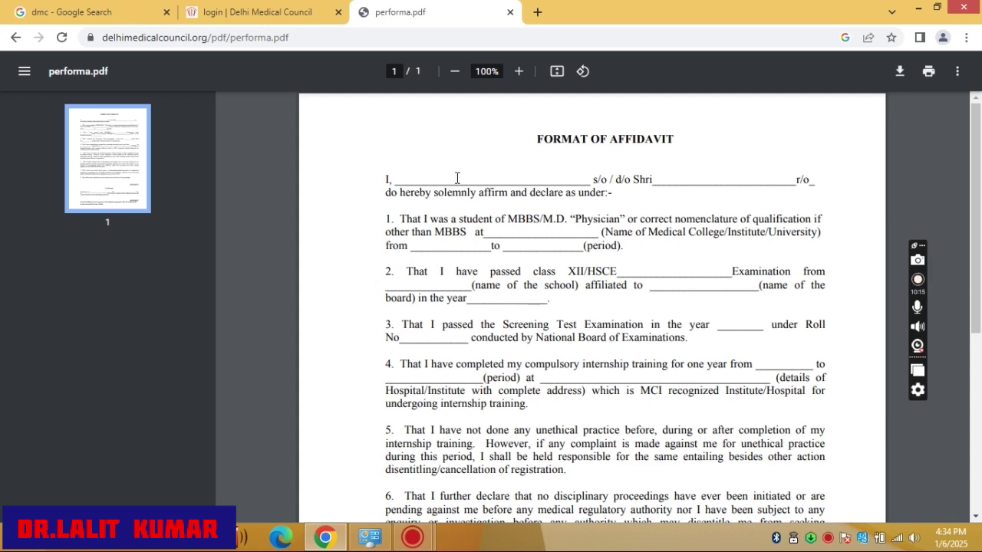
scroll(498, 169, "down", 2)
scroll(491, 165, "up", 1)
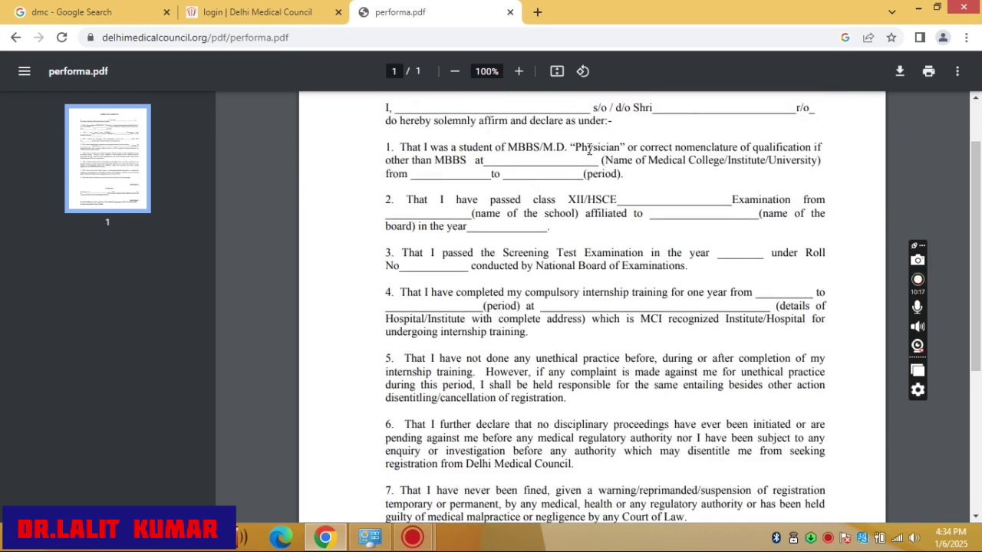
scroll(611, 219, "down", 4)
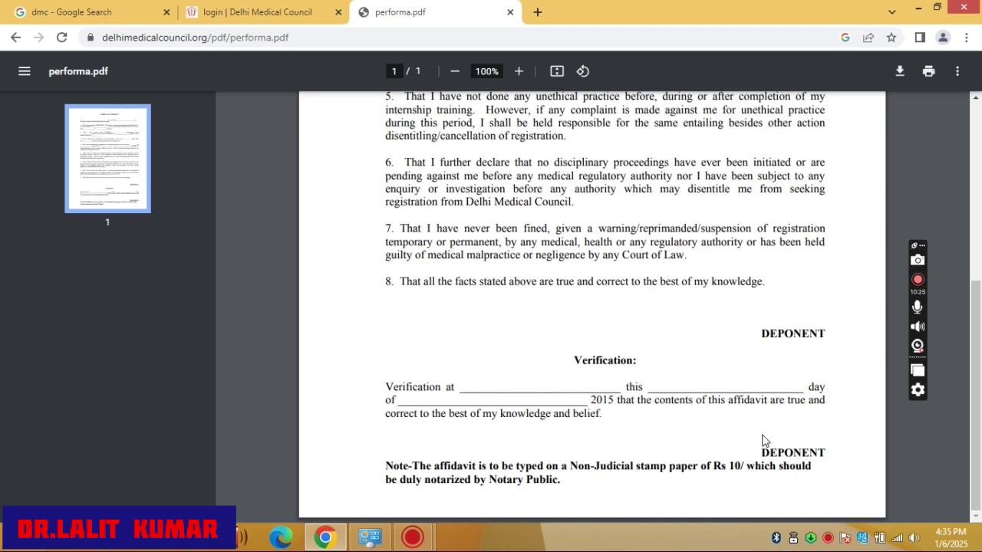
Step: Go back to the registration instructions and proceed to the Fresh Registration Form, showing its personal and address details
left_click(288, 15)
left_click(401, 13)
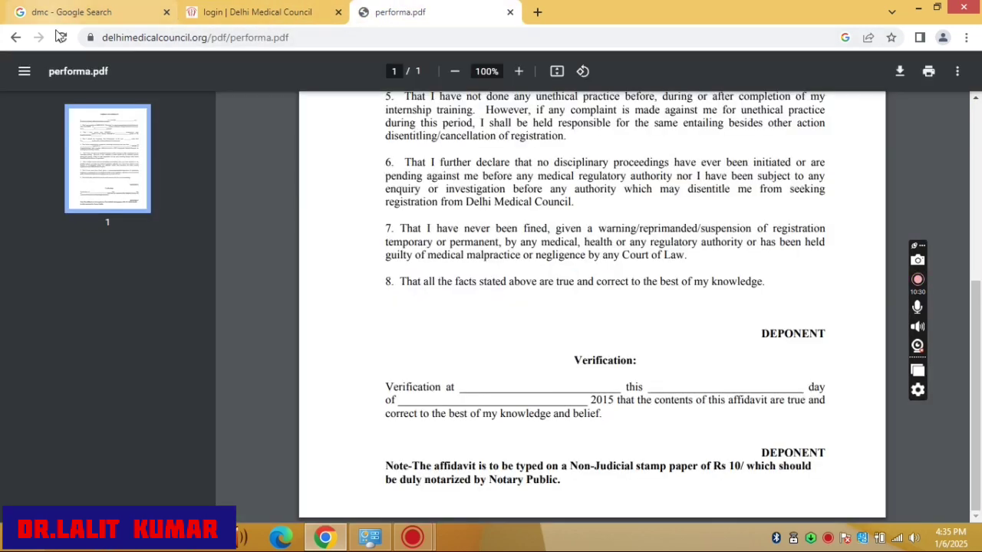
left_click(14, 38)
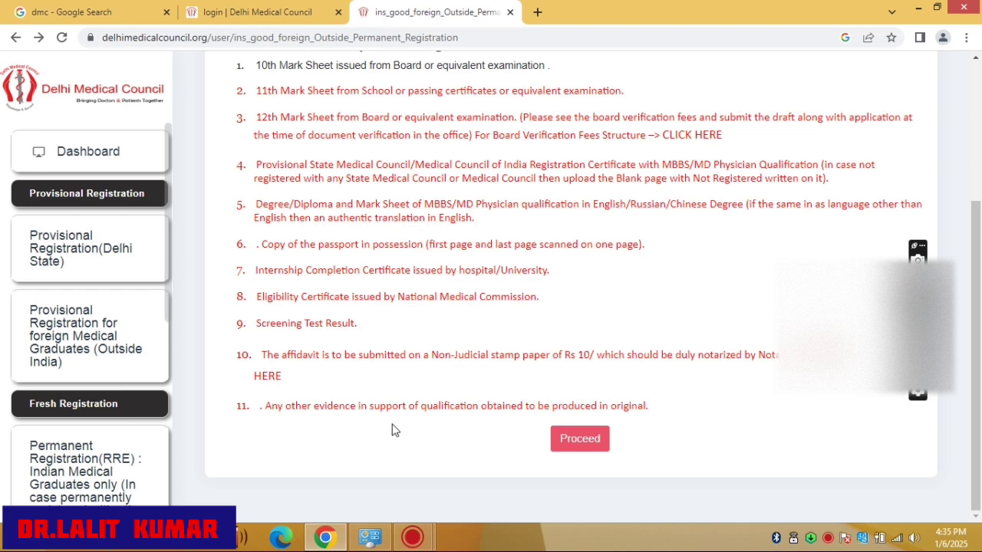
left_click(565, 440)
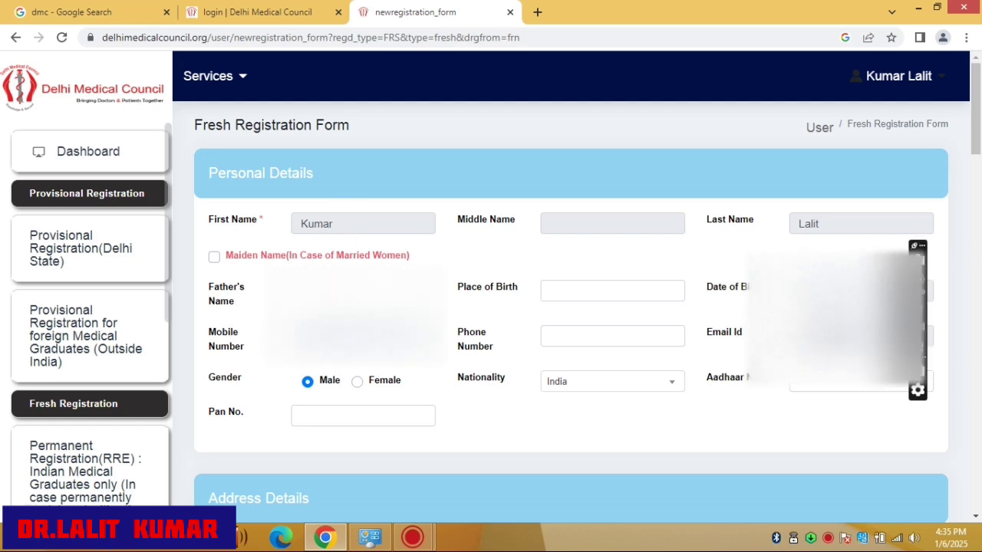
scroll(427, 266, "down", 2)
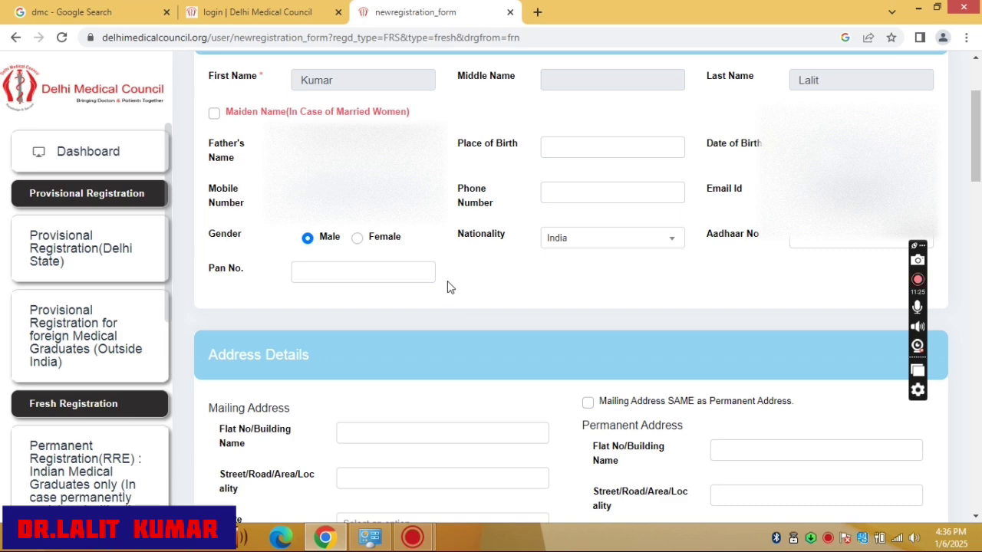
Step: Review the address, internship and qualification sections of the Fresh Registration Form to see which details they require
scroll(548, 241, "down", 1)
scroll(549, 241, "down", 3)
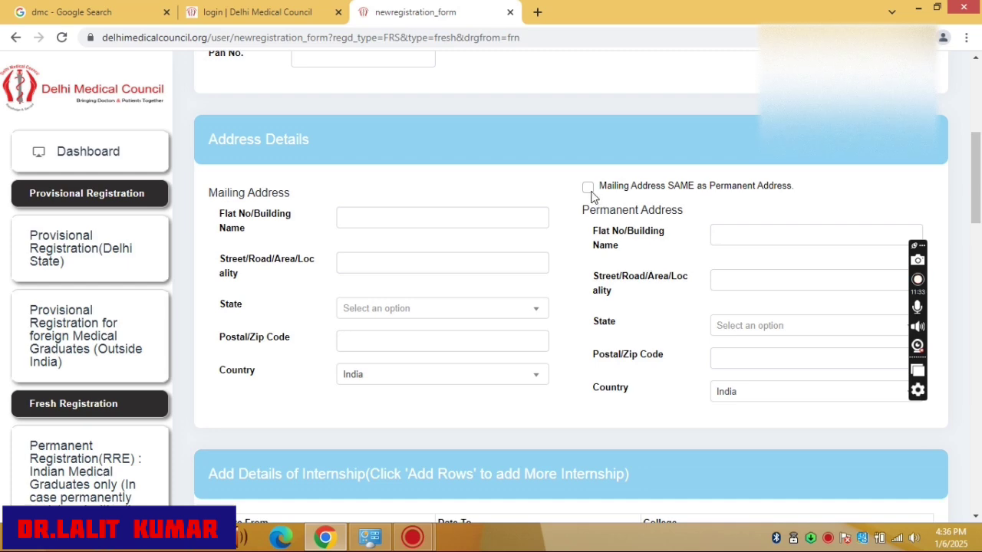
scroll(541, 248, "down", 2)
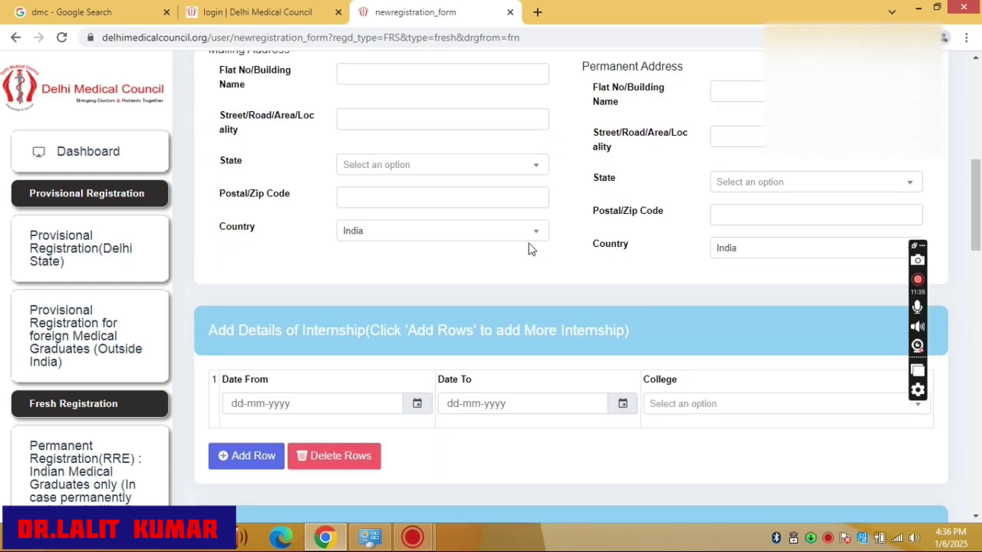
scroll(484, 244, "down", 2)
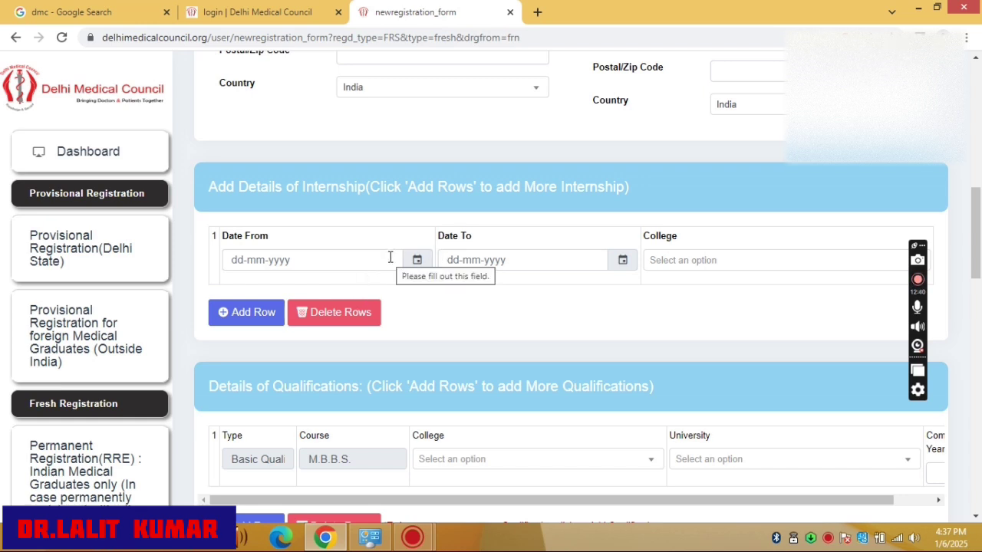
scroll(361, 322, "down", 2)
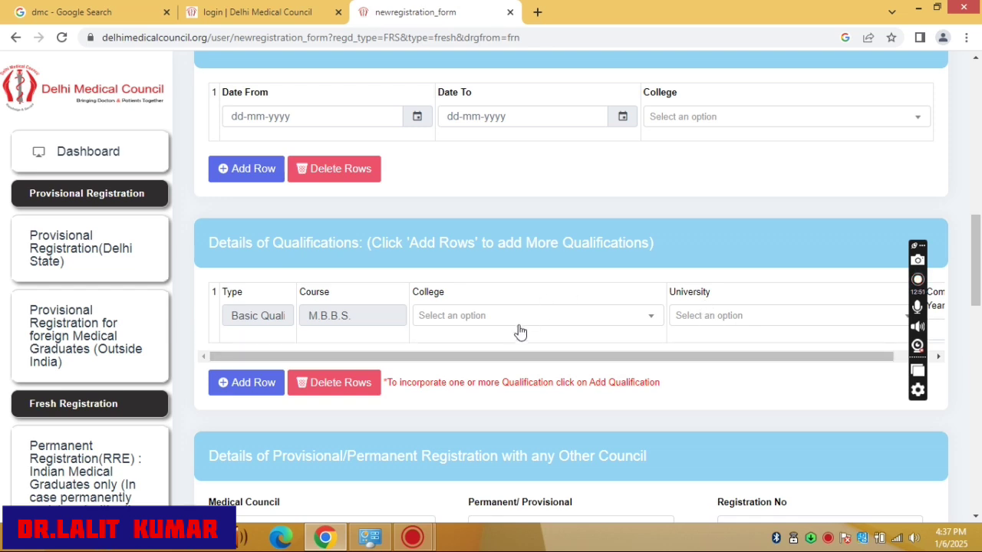
scroll(487, 331, "down", 2)
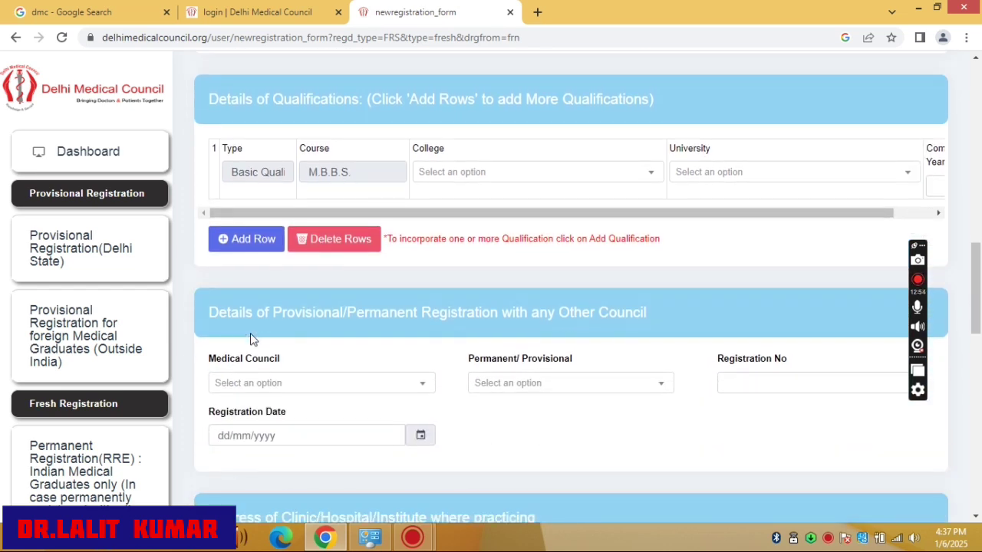
Step: Set the Medical Council for registration with any other council to Not Registered with other State Medical Council
scroll(234, 353, "down", 1)
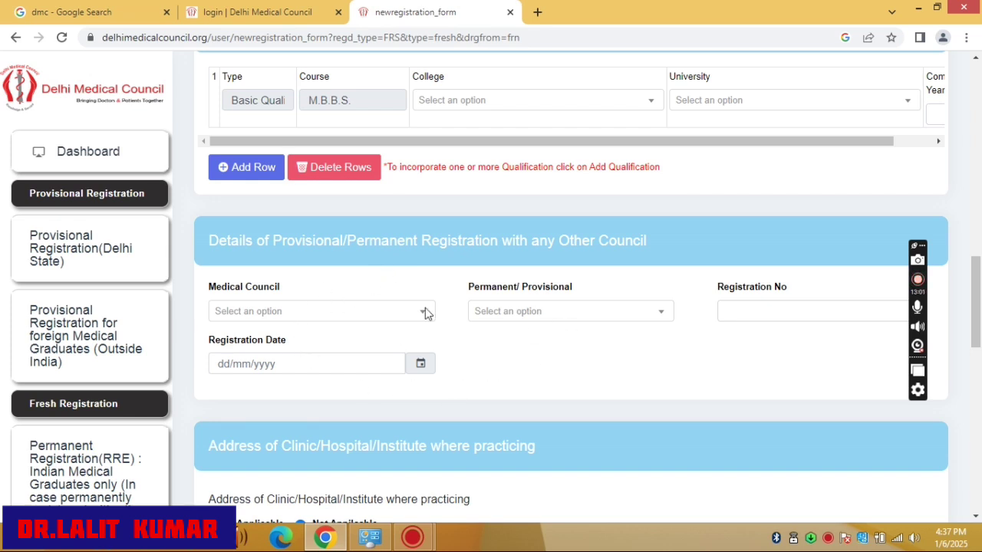
left_click(357, 318)
scroll(349, 380, "down", 5)
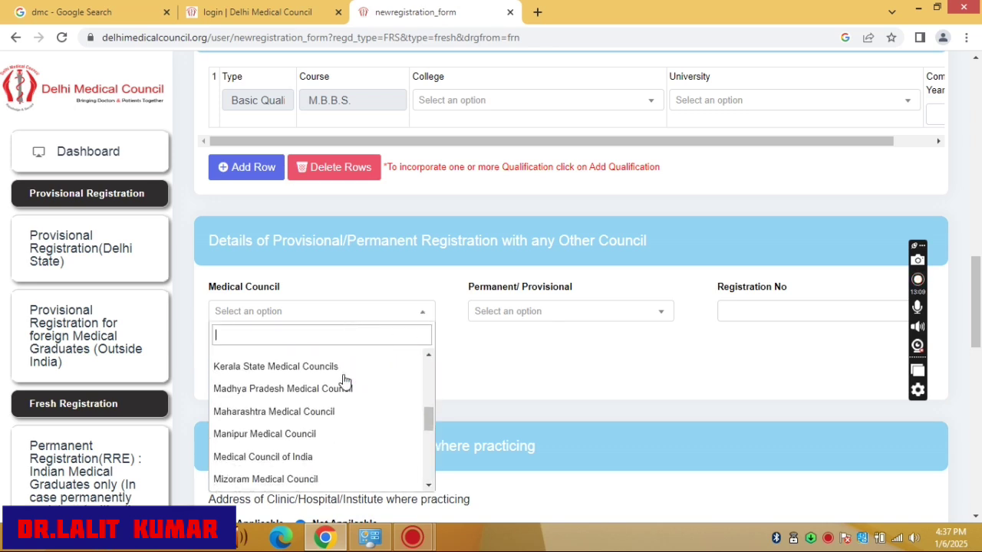
scroll(344, 381, "down", 3)
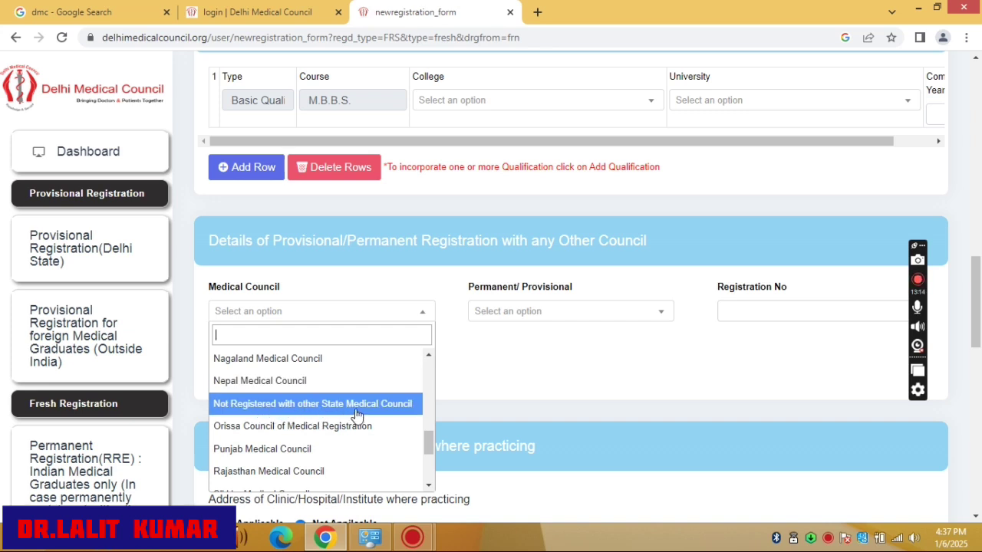
left_click(397, 413)
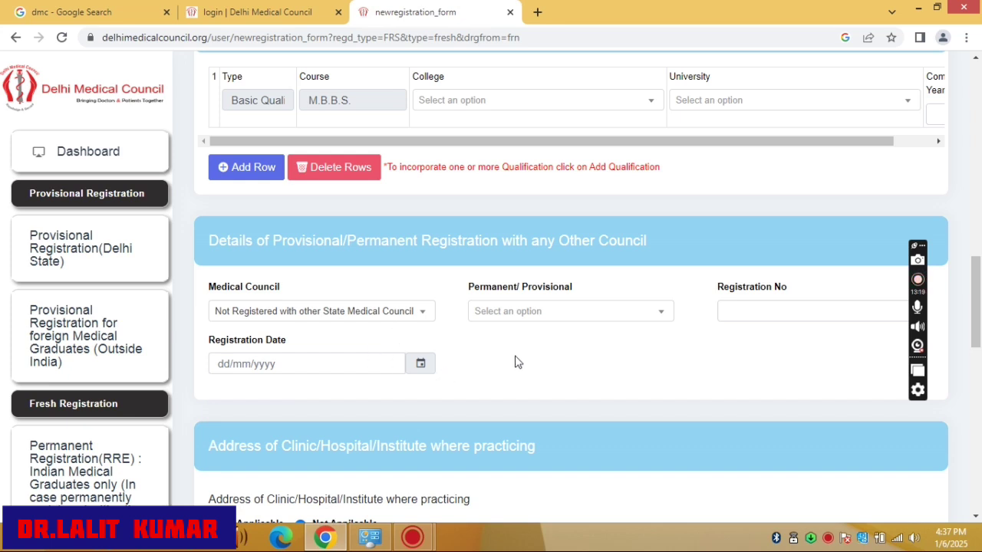
Step: Check the Permanent/Provisional choices in the other-council registration details without selecting one
scroll(475, 353, "down", 1)
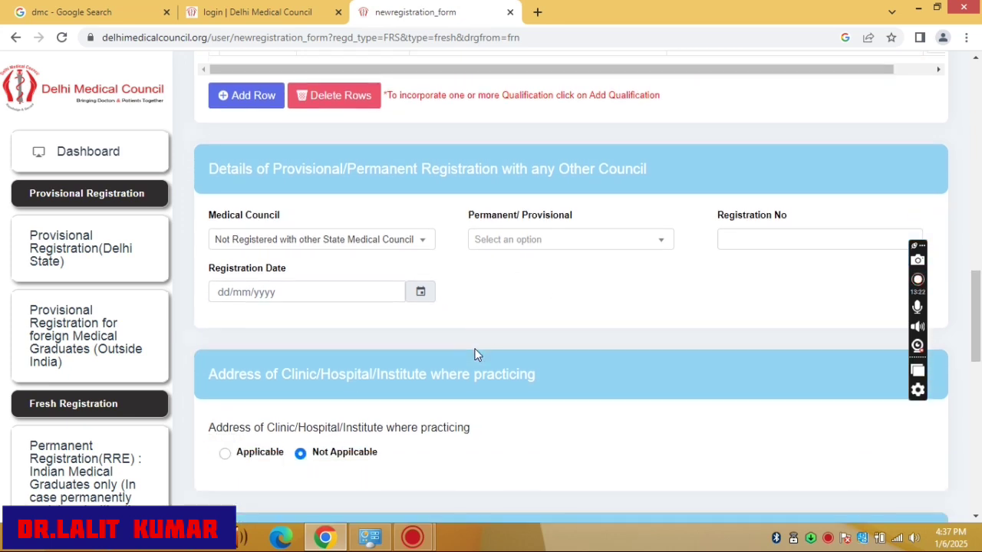
scroll(462, 308, "down", 2)
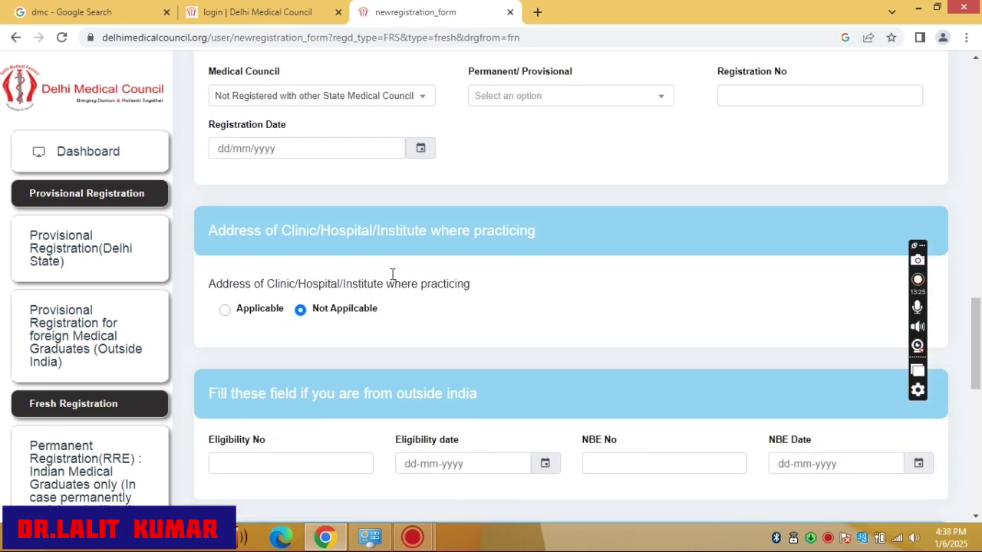
left_click(561, 100)
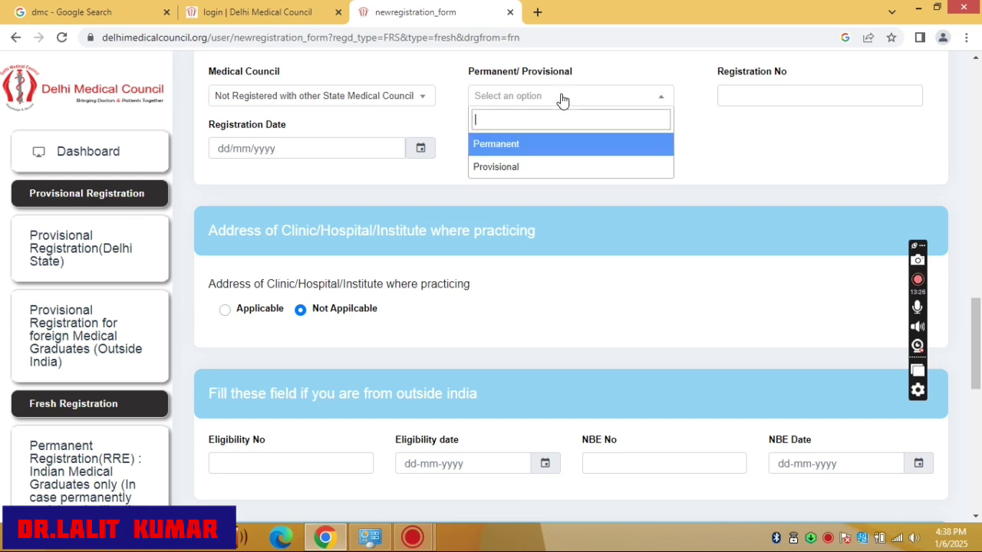
left_click(665, 102)
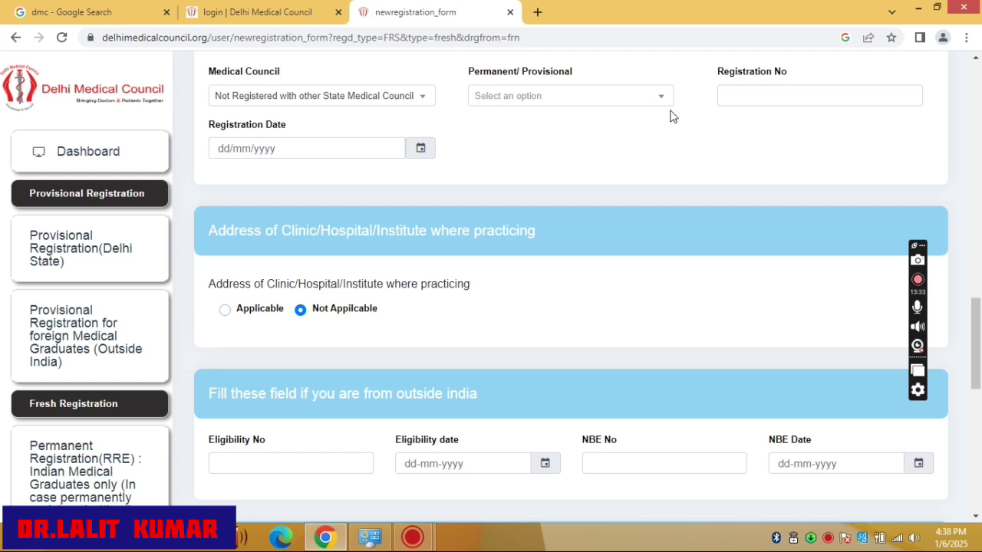
Step: Review the practice address section and the eligibility and NBE fields for applicants from outside India
scroll(440, 182, "down", 1)
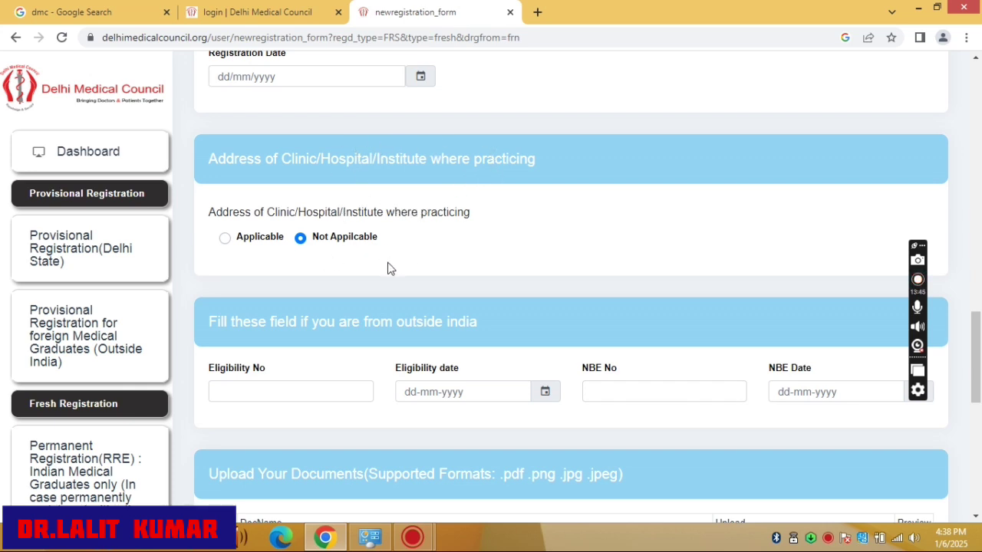
scroll(372, 274, "down", 2)
scroll(372, 274, "down", 1)
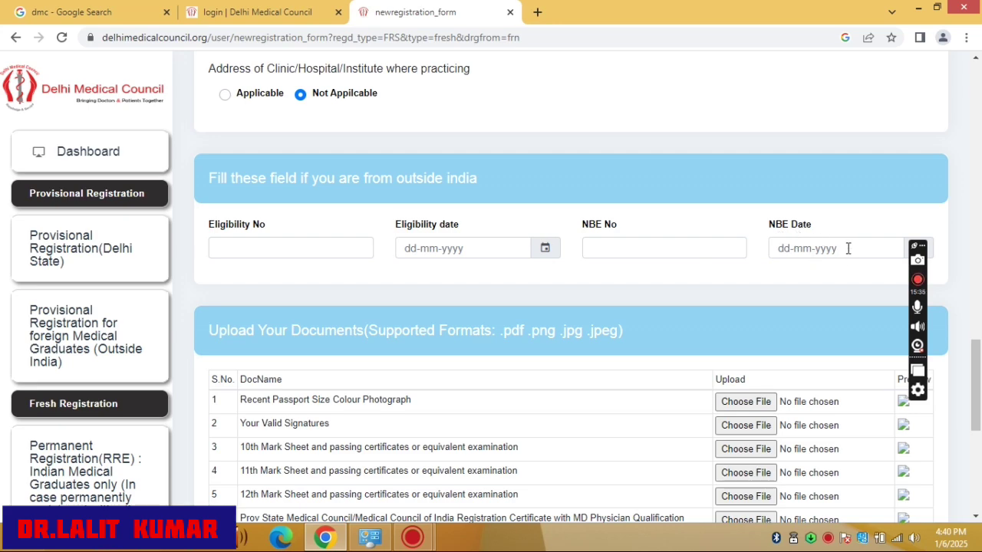
Step: Examine the list of documents to upload, the declaration text and the preview and submission options ending the form
scroll(682, 280, "down", 2)
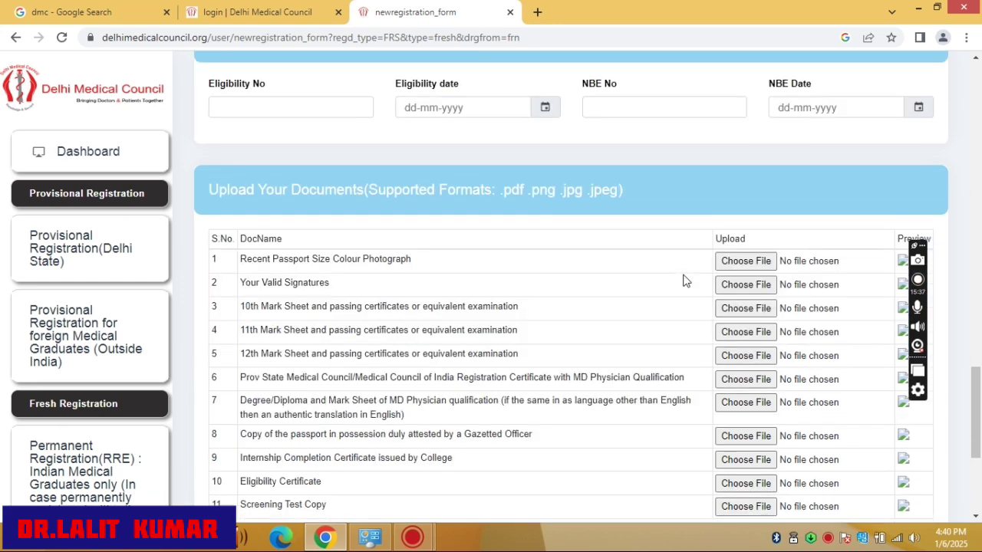
scroll(667, 289, "down", 2)
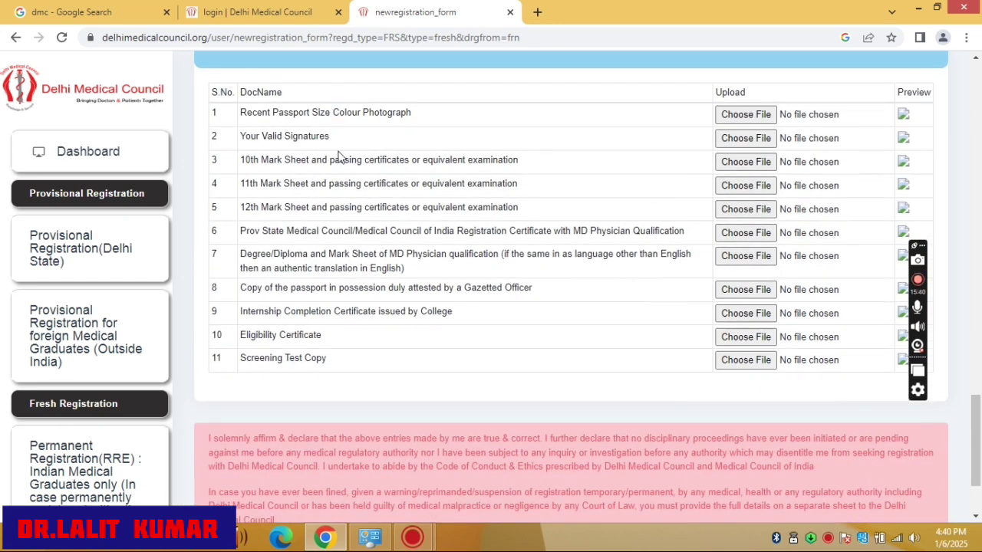
scroll(347, 158, "up", 1)
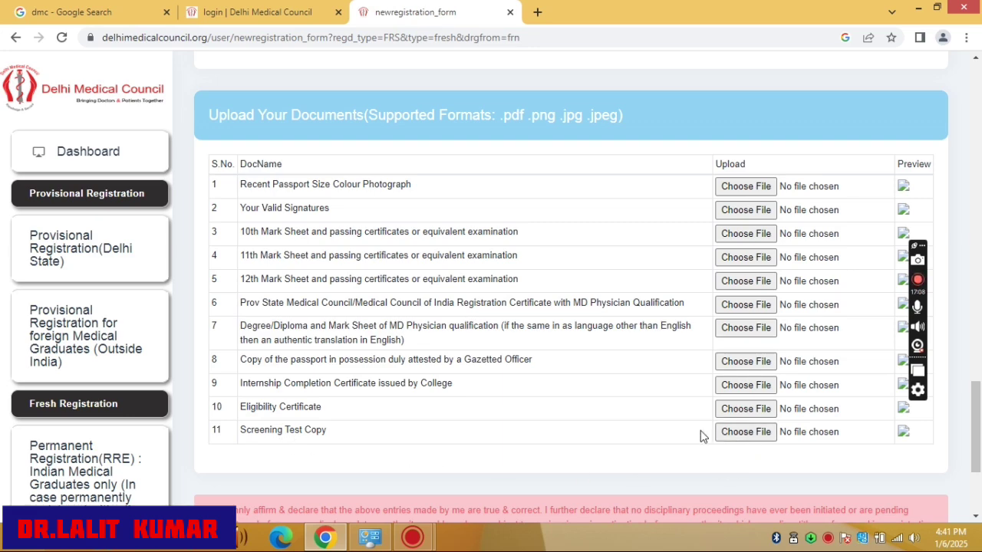
scroll(676, 409, "down", 3)
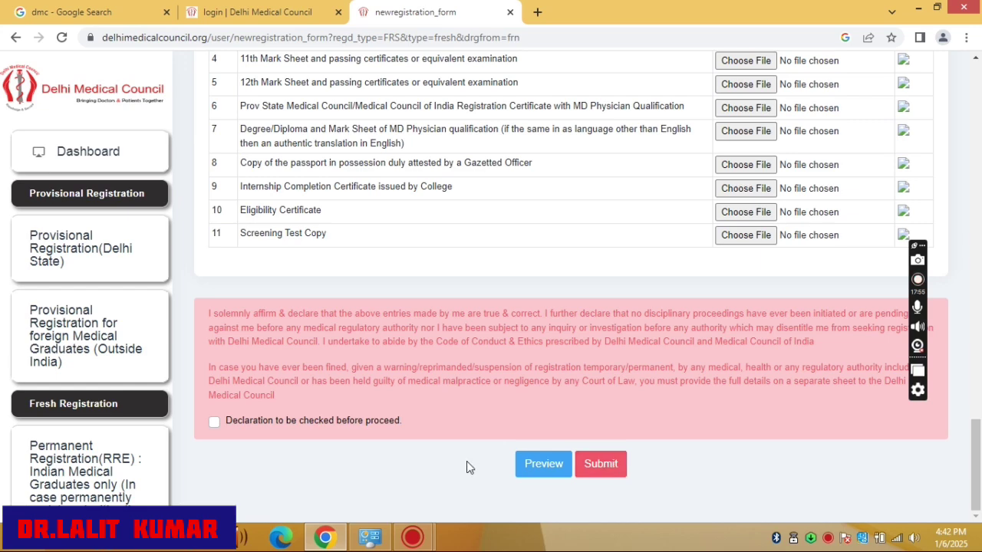
scroll(466, 461, "up", 2)
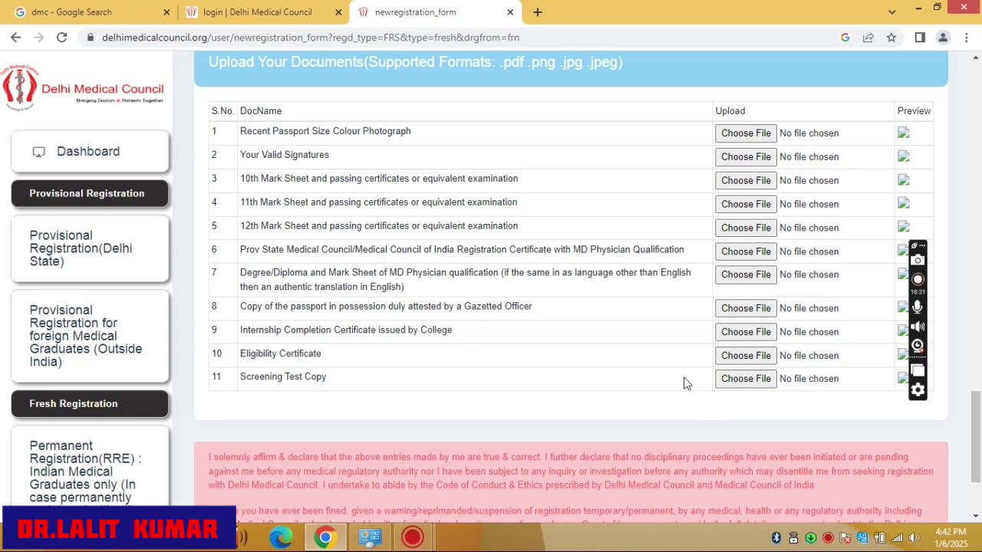
scroll(583, 359, "down", 2)
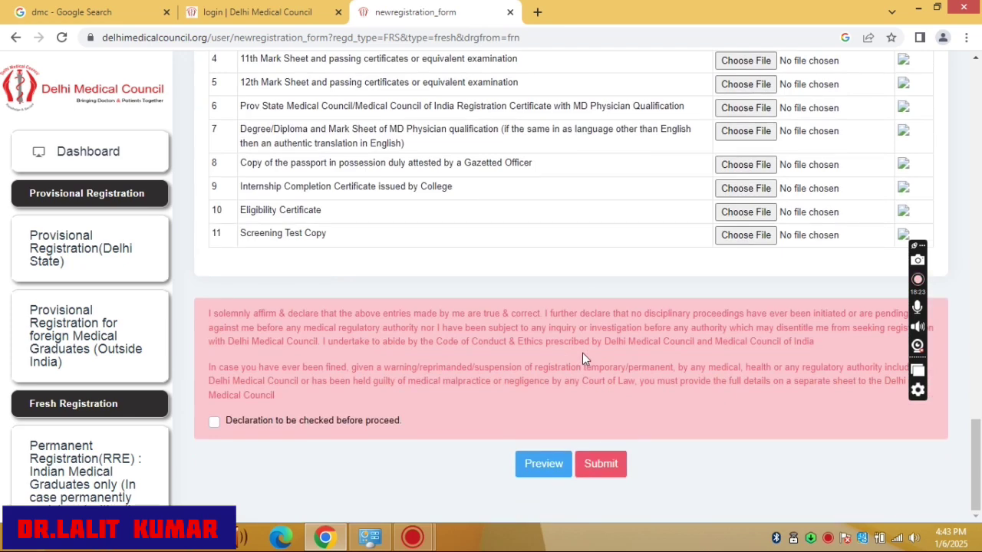
scroll(583, 359, "up", 2)
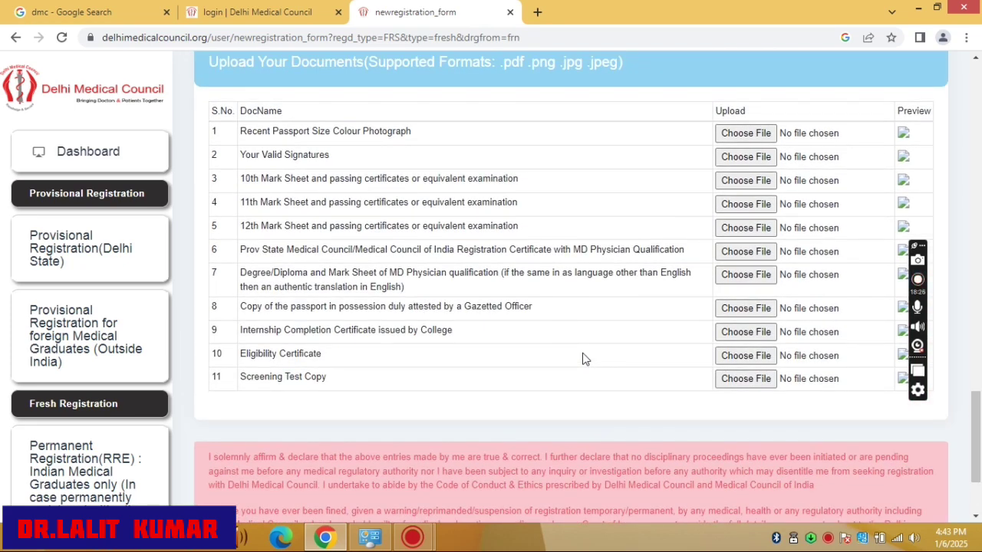
scroll(563, 349, "down", 2)
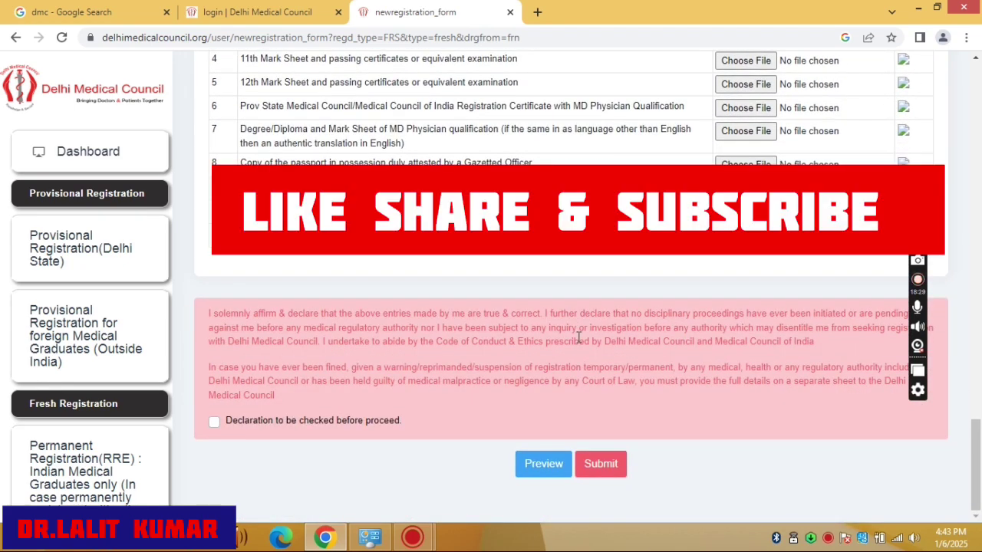